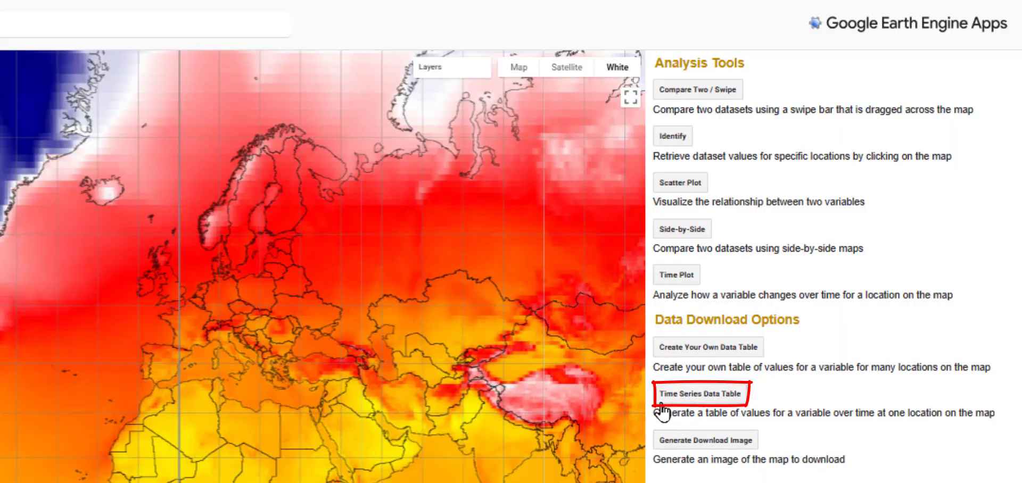
Start a Time Series Data Table for a location in the central United States, at about latitude 41.18 and longitude -99.17
left_click(718, 405)
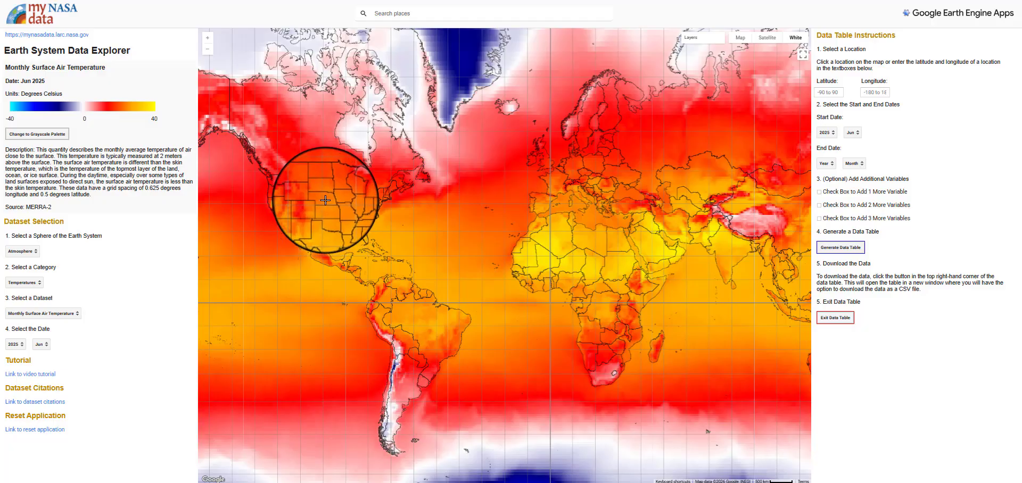
left_click(325, 201)
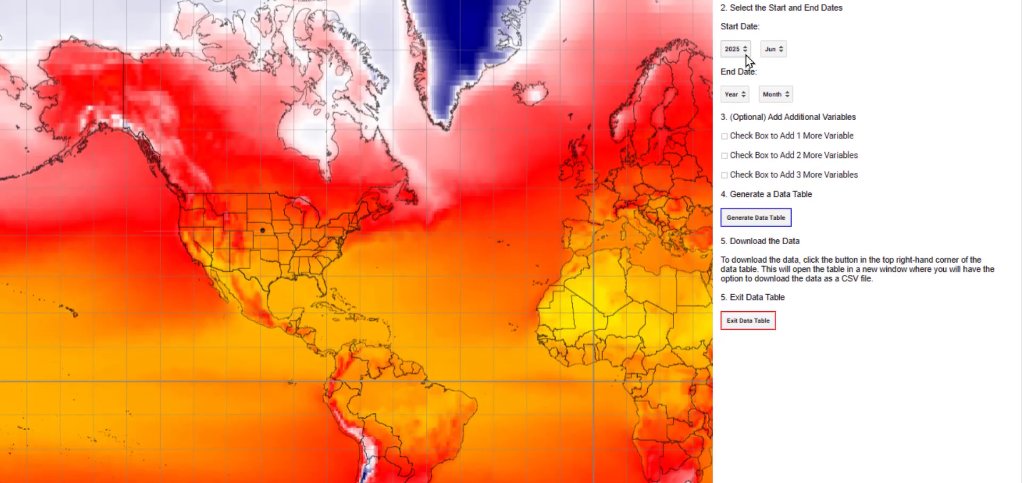
Set the data table's start date to January 2020
left_click(742, 197)
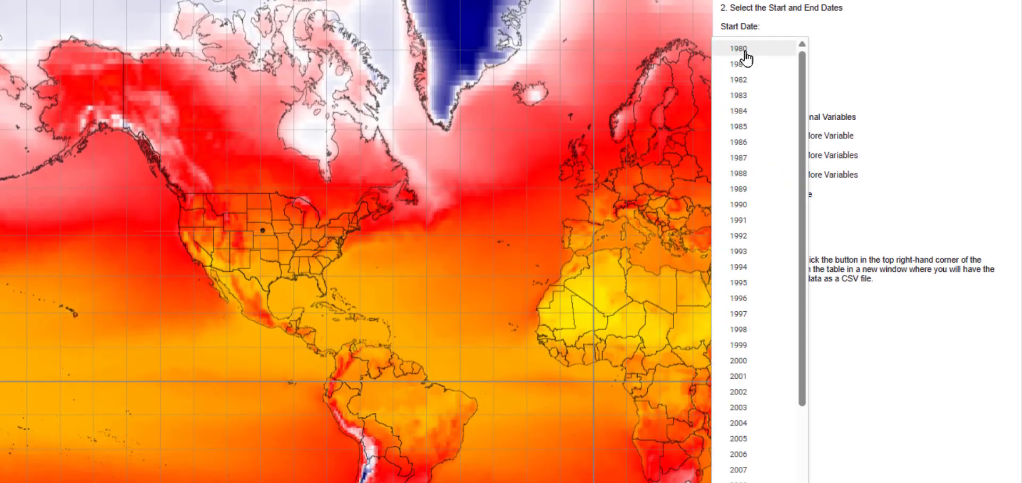
left_click_drag(801, 240, 799, 420)
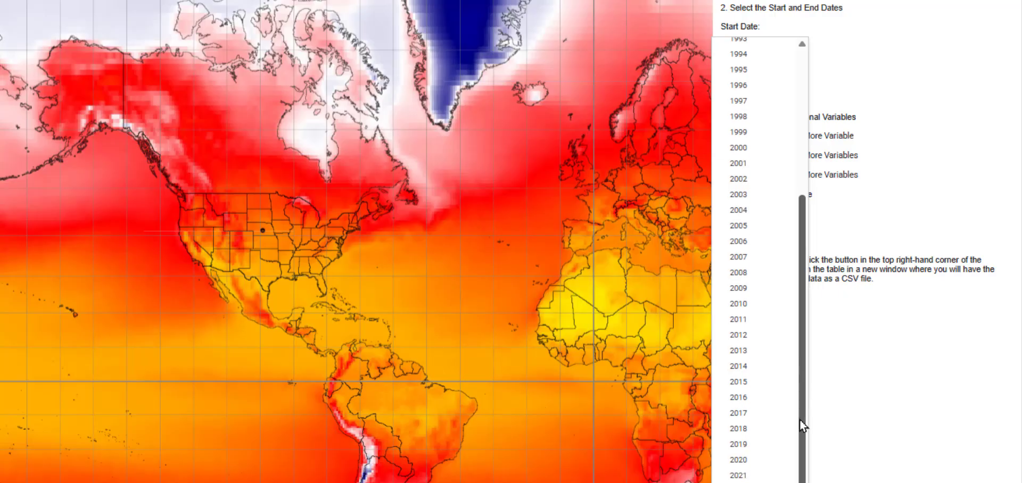
left_click(750, 467)
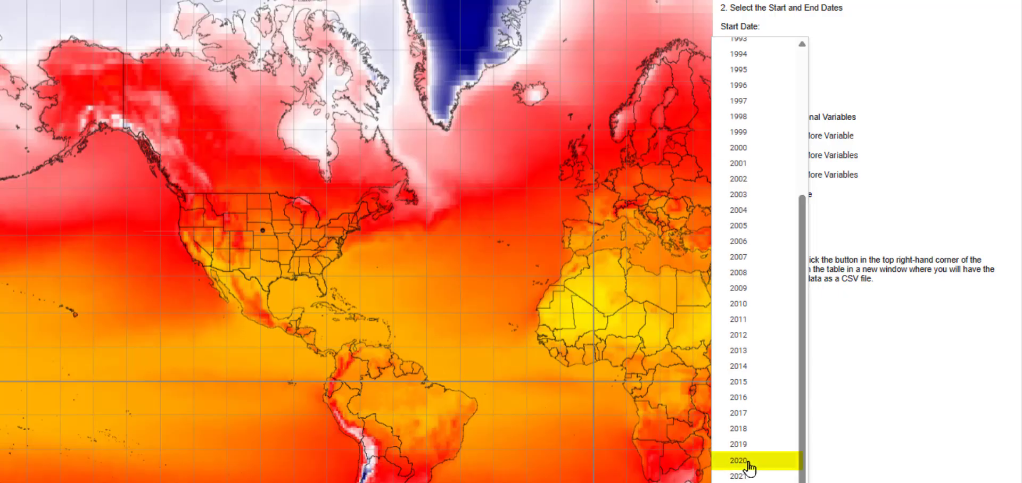
left_click(749, 467)
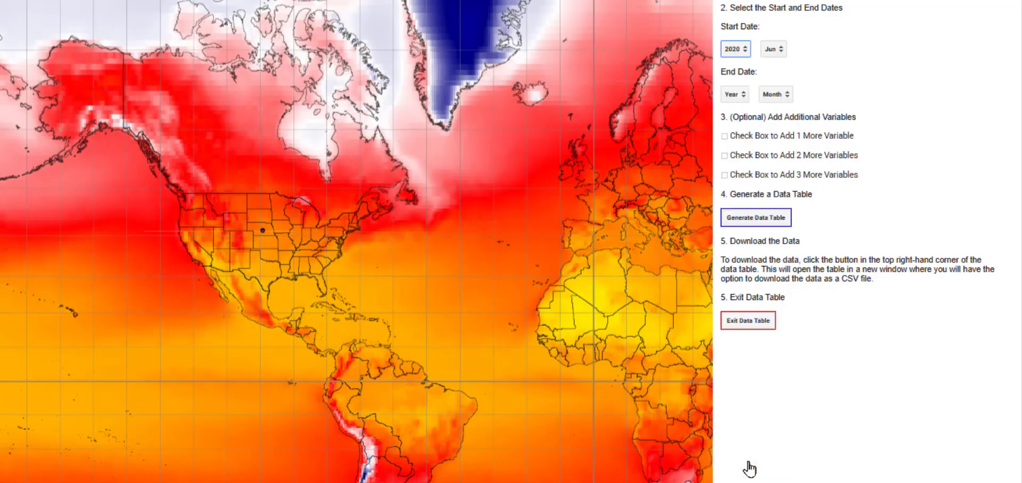
left_click(782, 50)
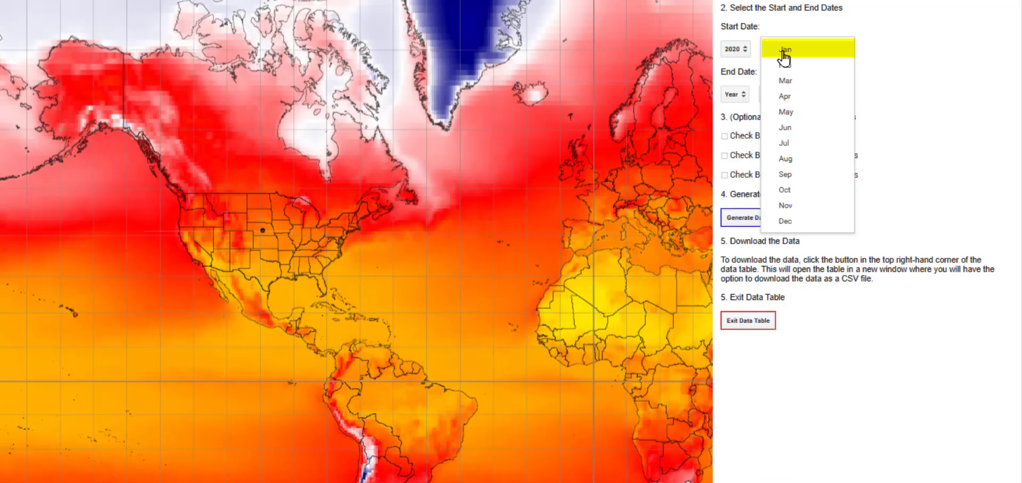
left_click(831, 50)
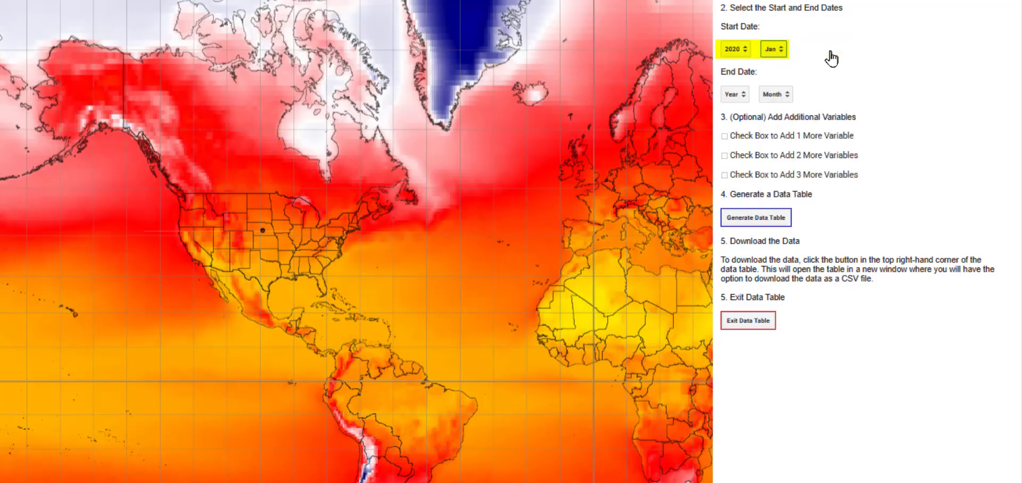
Set the end date to December 2025 and generate the data table
left_click(745, 98)
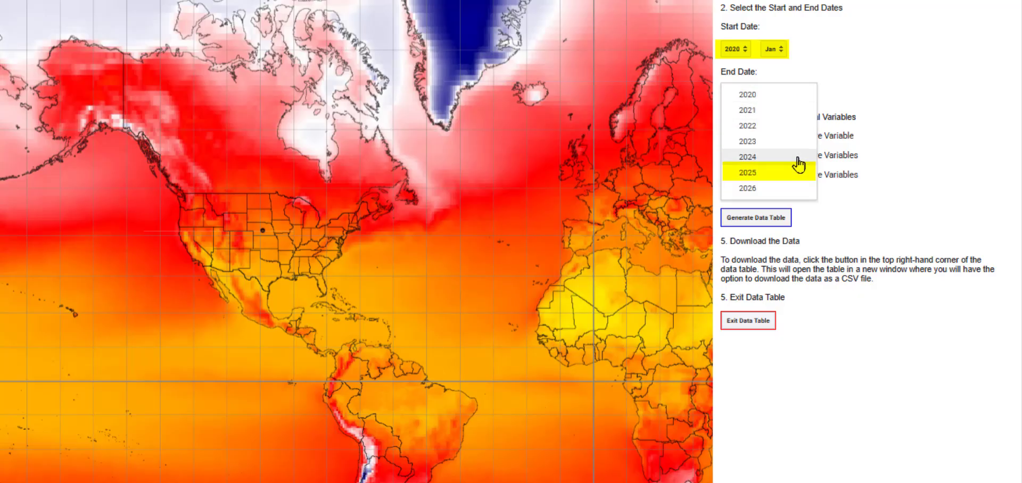
left_click(783, 181)
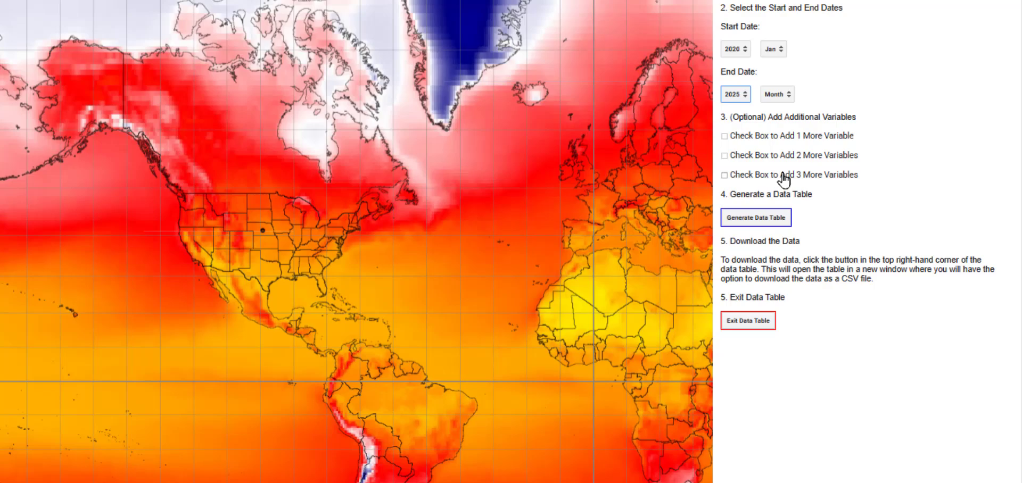
left_click(791, 96)
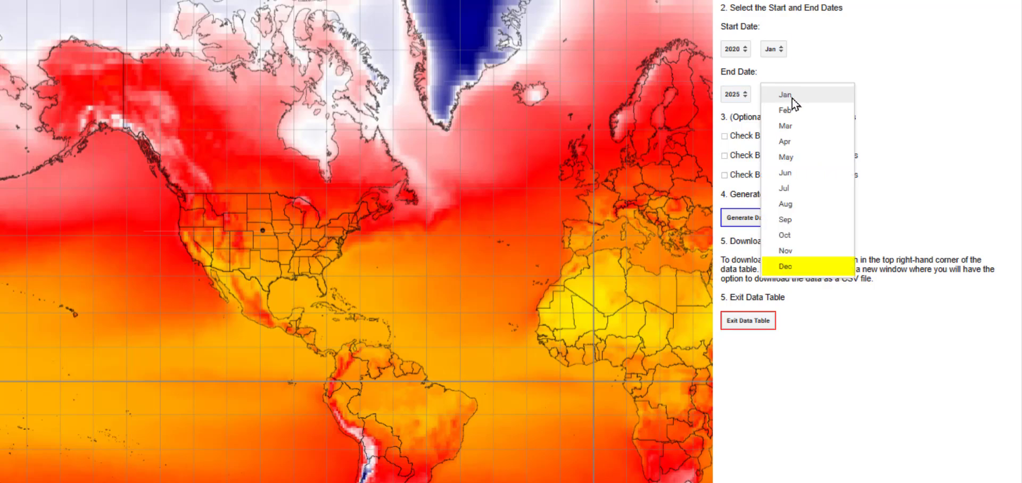
left_click(786, 266)
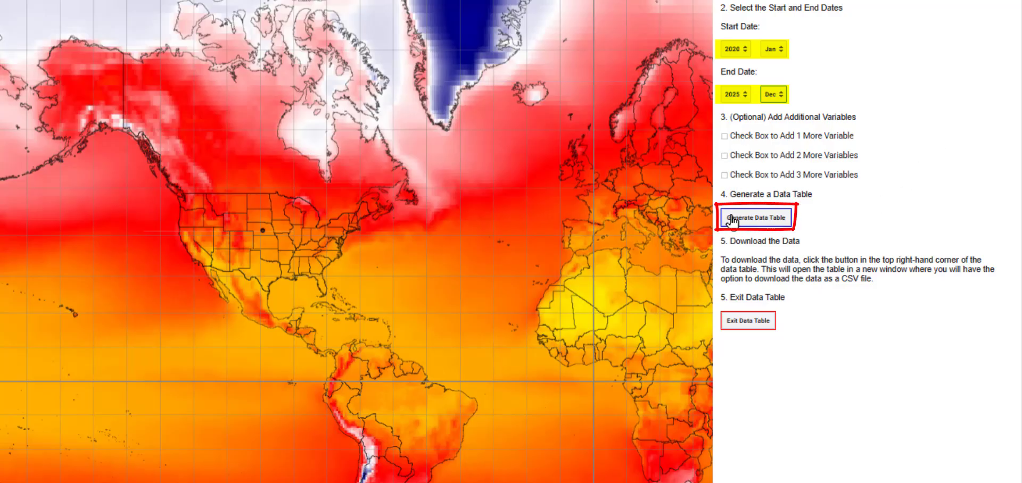
left_click(782, 223)
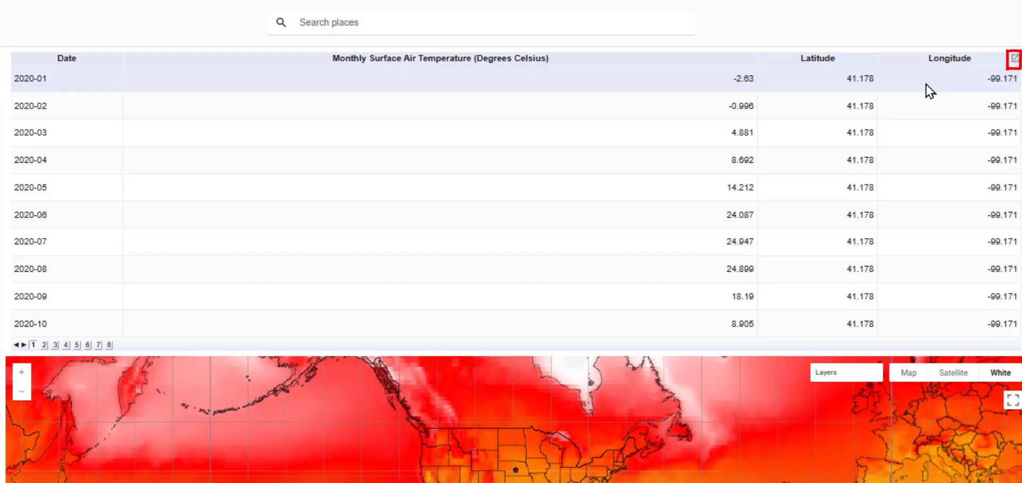
Open the generated table in a separate window, select all its rows from header to end, and return to the Earth System Data Explorer
left_click(1015, 63)
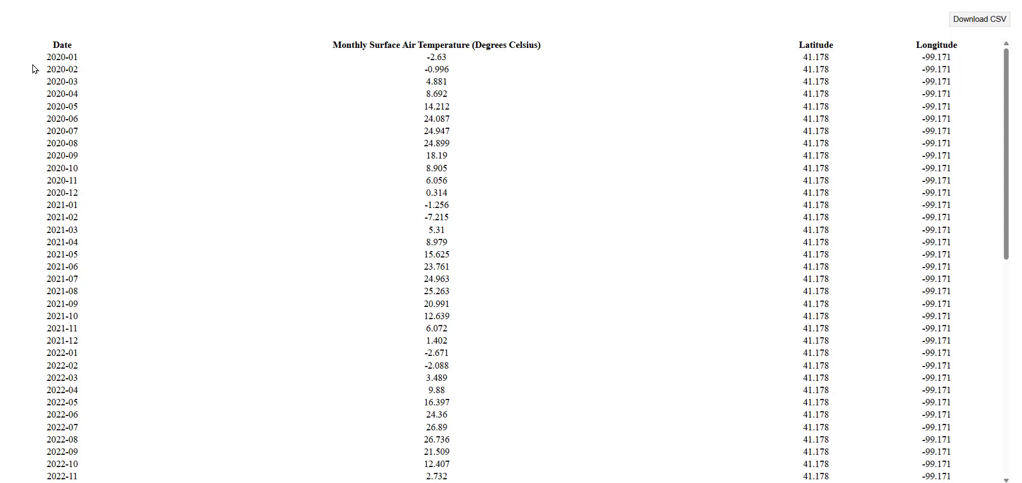
left_click_drag(52, 43, 543, 482)
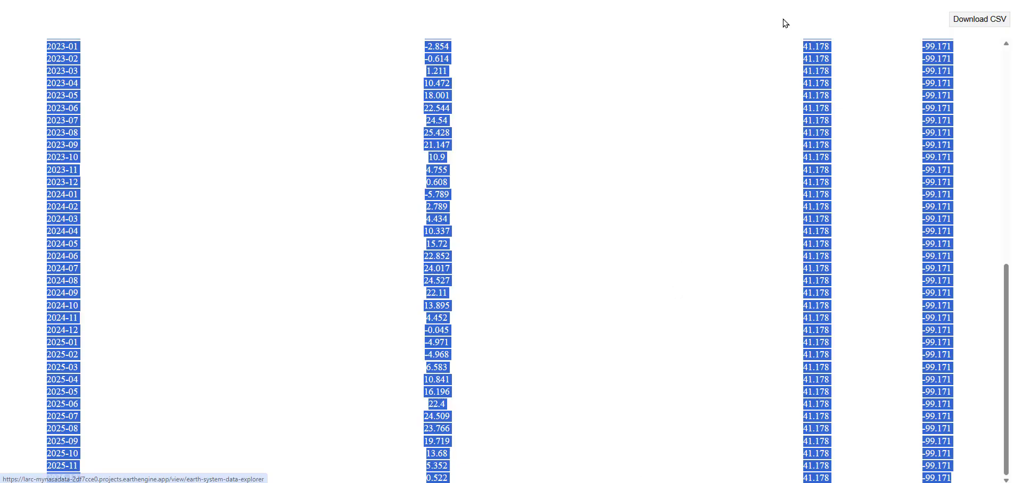
left_click(208, 1)
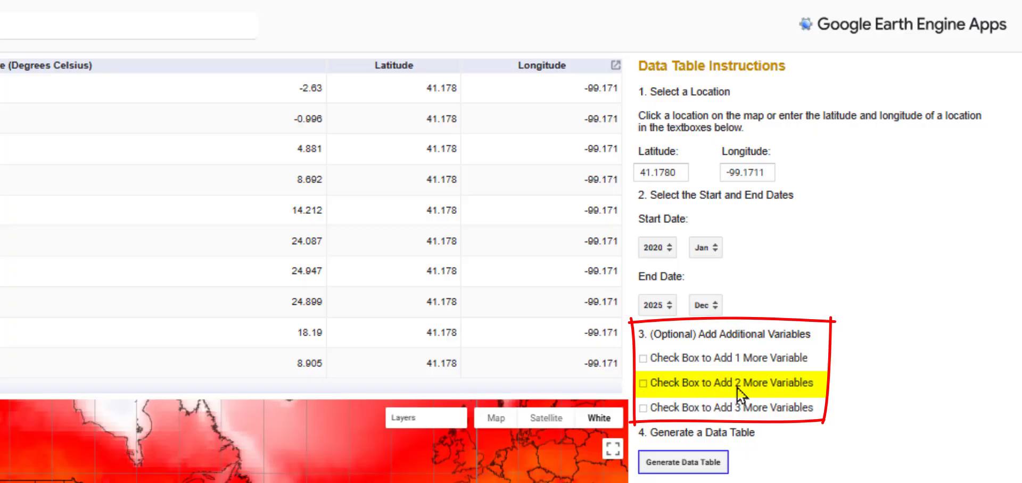
Add two more variables and set Variable #2 to Geosphere, Skin Temperature, Monthly Surface (Skin) Temperature
left_click(643, 386)
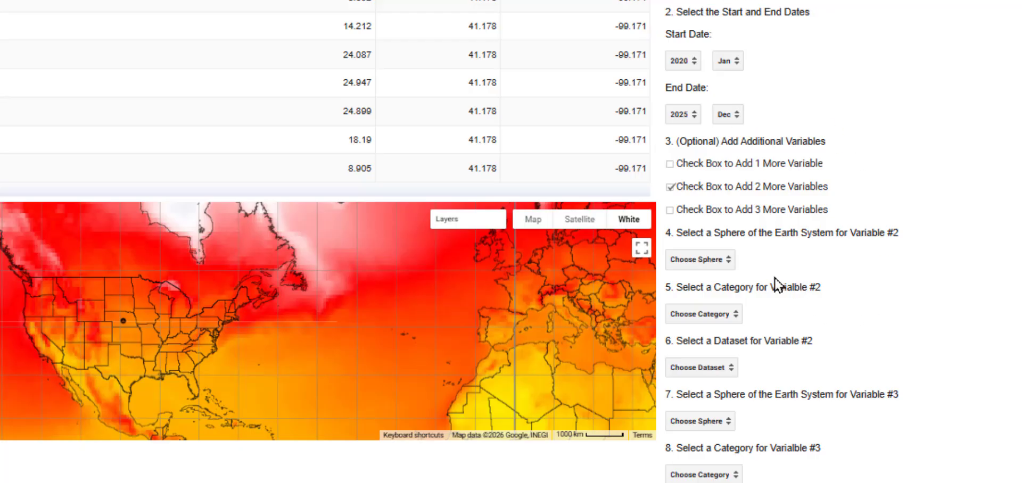
scroll(733, 261, "down", 3)
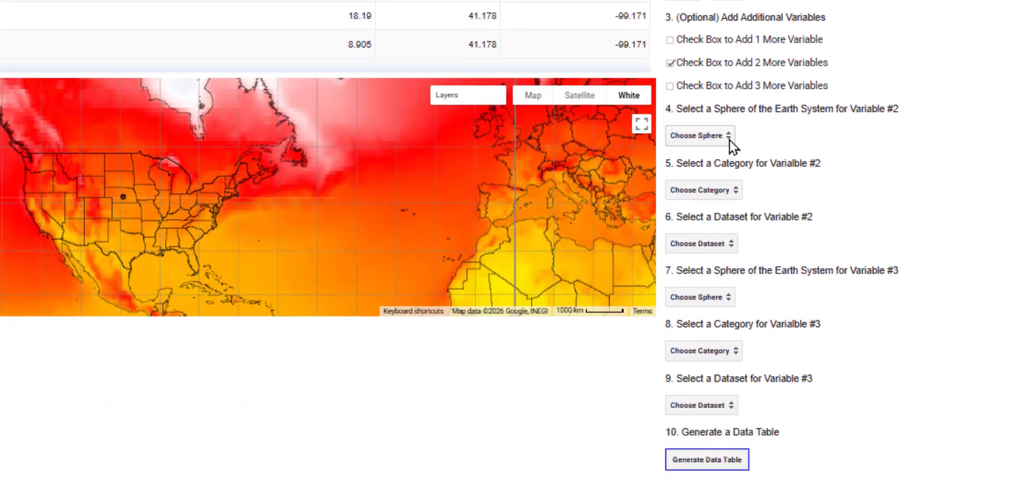
left_click(727, 138)
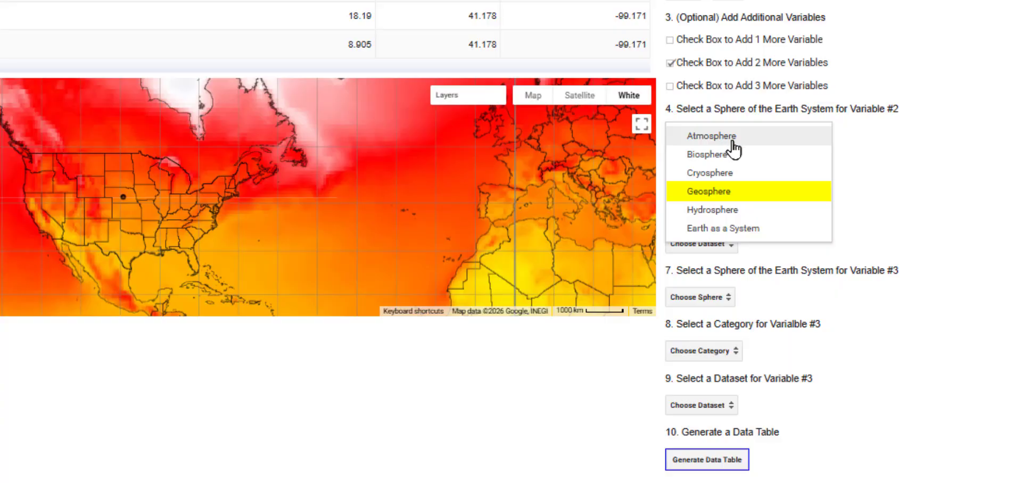
left_click(767, 200)
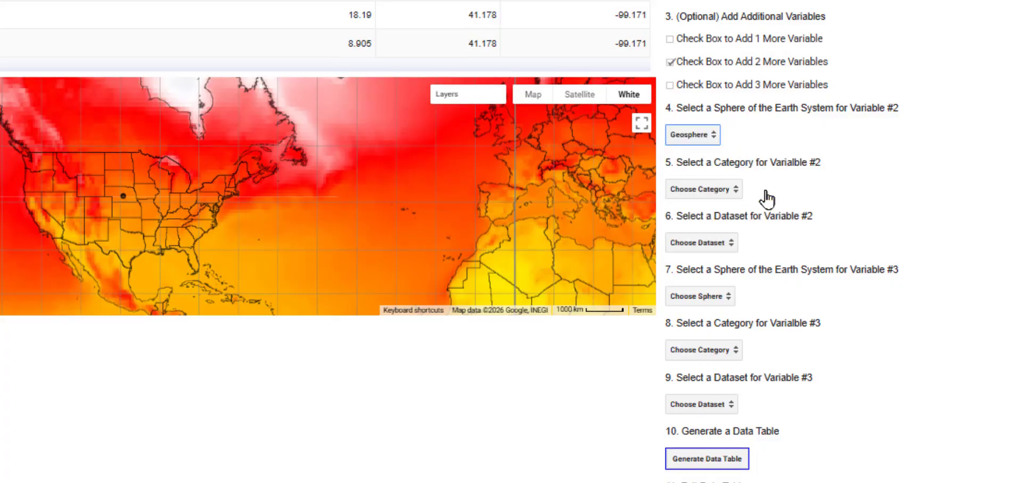
left_click(734, 191)
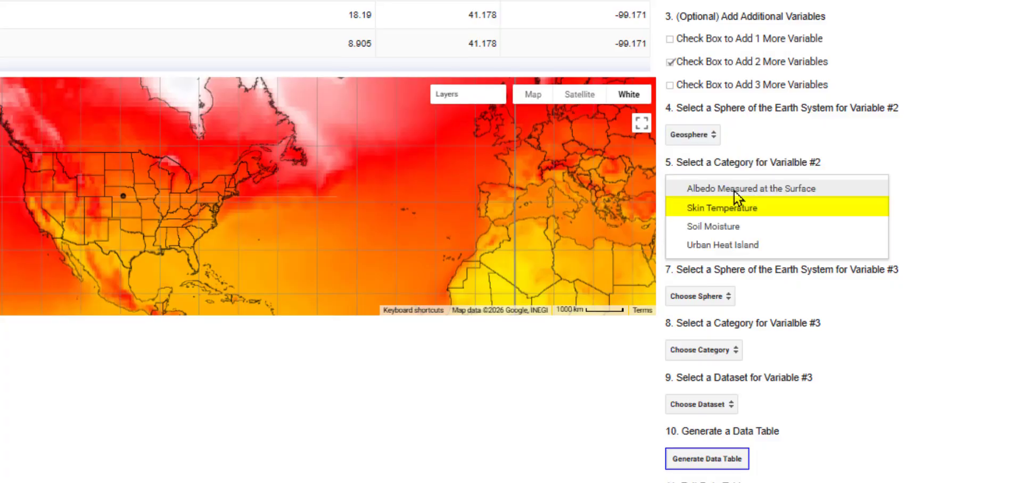
left_click(784, 212)
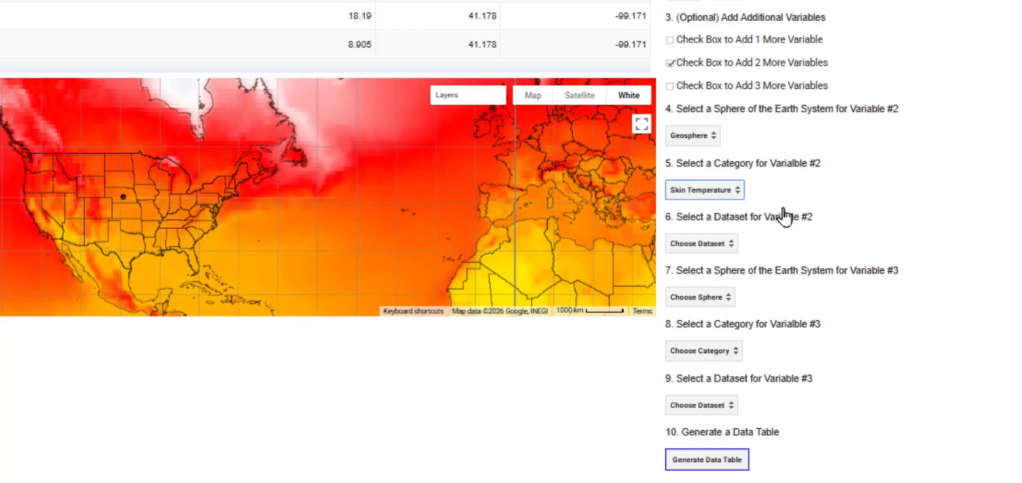
left_click(735, 249)
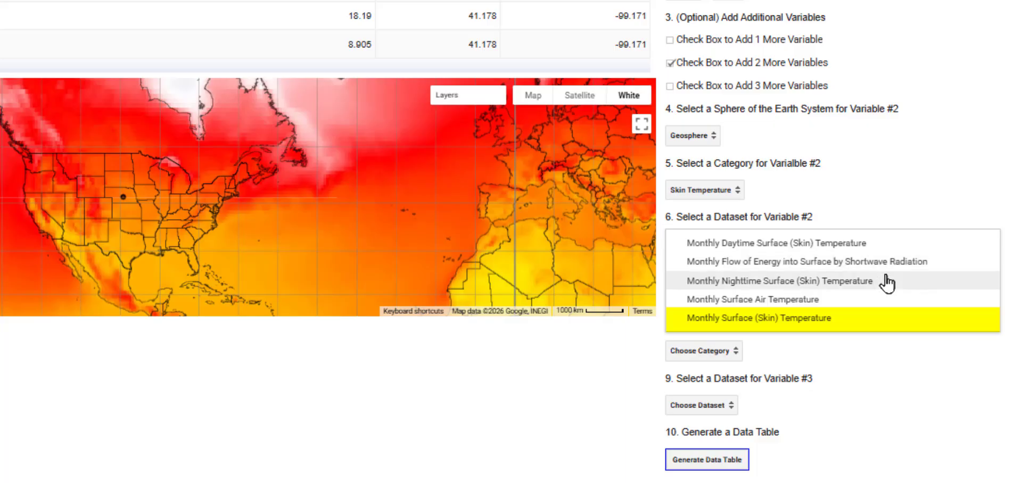
left_click(899, 328)
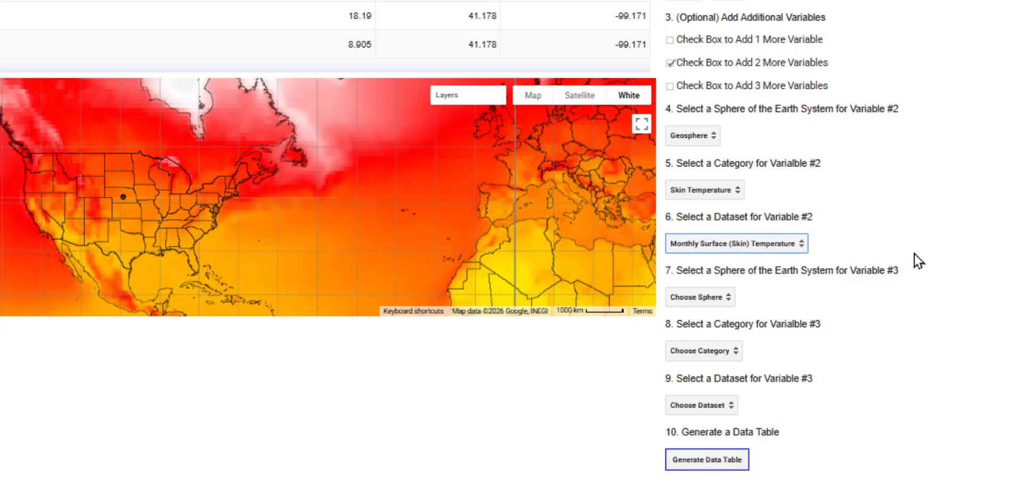
Set Variable #3 to Atmosphere, Longwave and Shortwave Radiation at the Earth's Surface, Monthly Flow of Energy into Surface by Shortwave Radiation, and generate the table
left_click(728, 298)
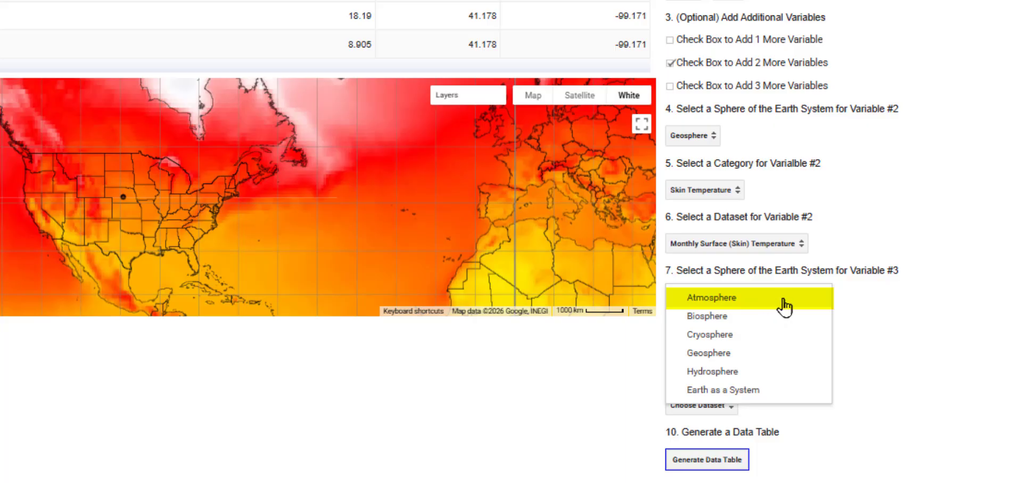
left_click(783, 300)
left_click(733, 354)
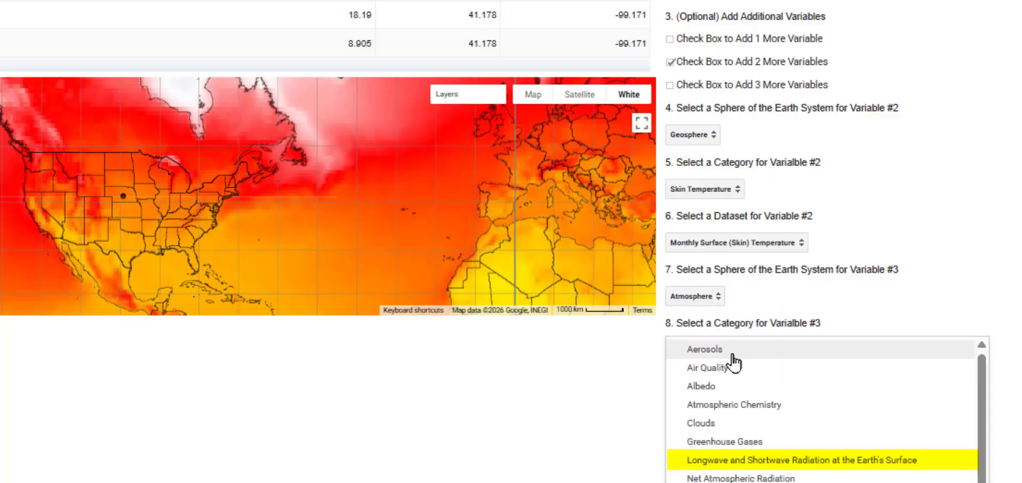
left_click(940, 466)
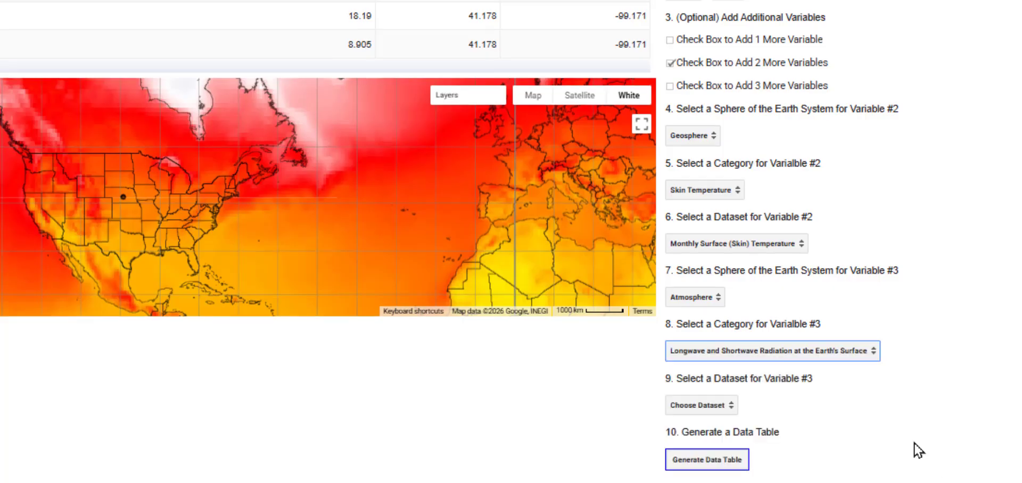
left_click(732, 406)
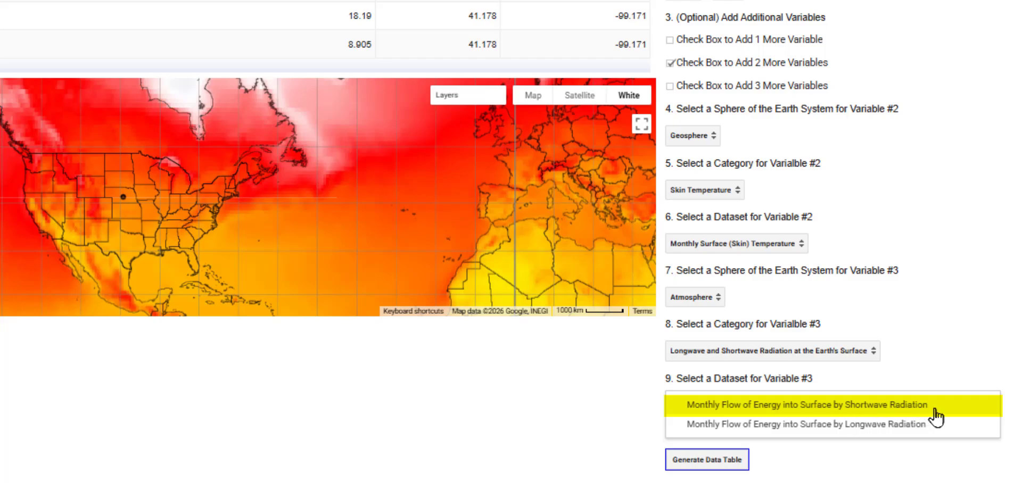
left_click(964, 411)
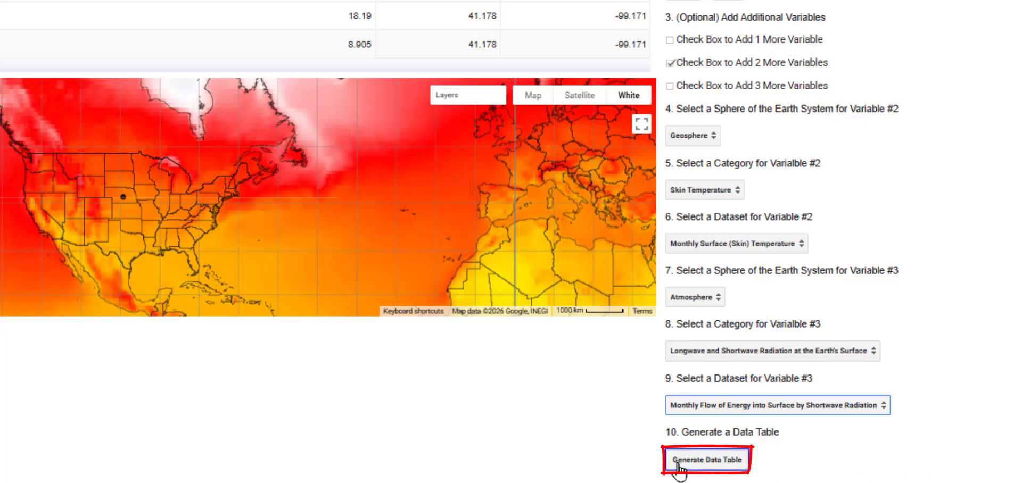
left_click(717, 461)
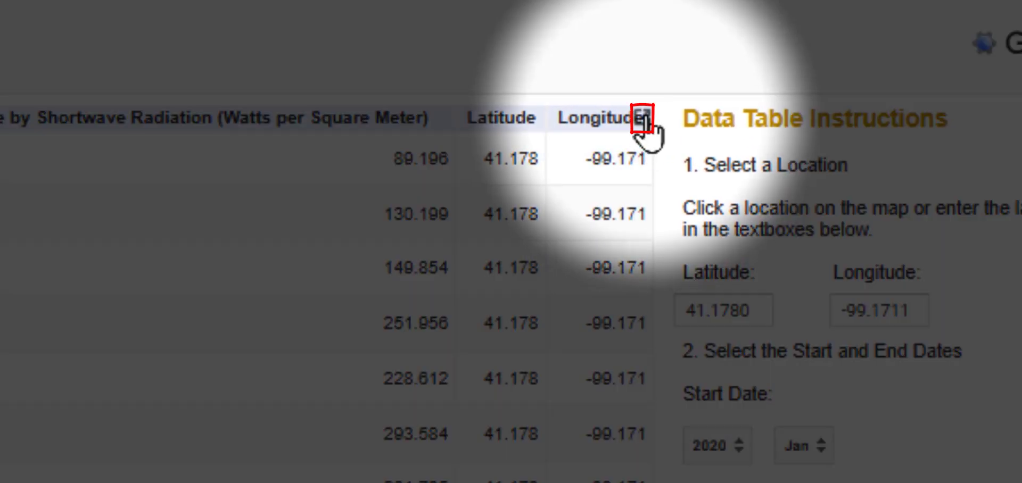
Examine all rows of the three-variable table in a separate window, and exit the data table in the explorer
left_click(642, 120)
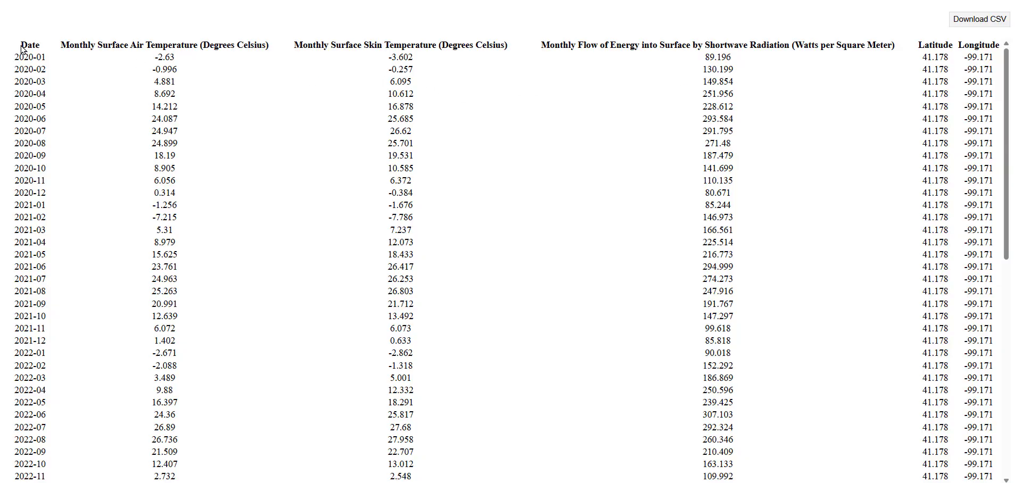
mouse_move(21, 48)
left_mouse_down()
mouse_move(105, 101)
mouse_move(32, 205)
mouse_move(32, 479)
mouse_move(769, 481)
left_mouse_up()
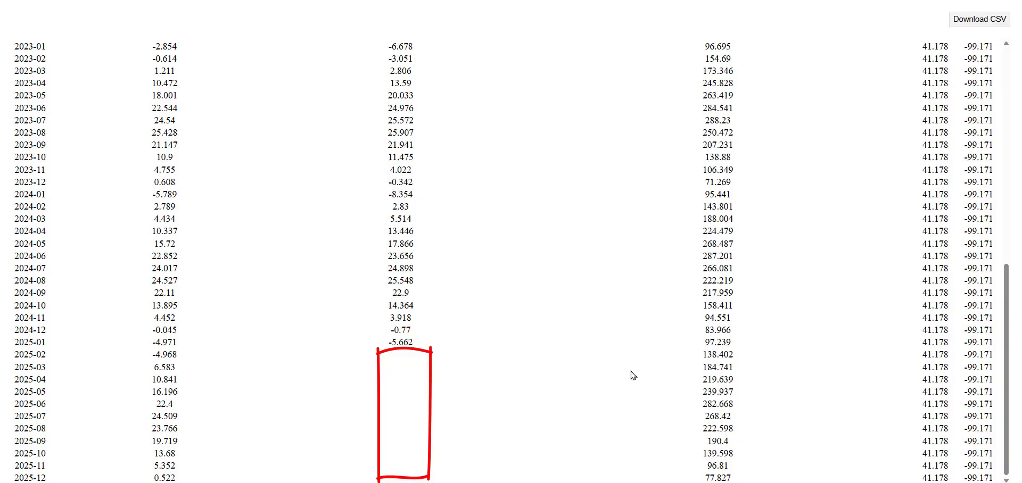
scroll(633, 376, "up", 9)
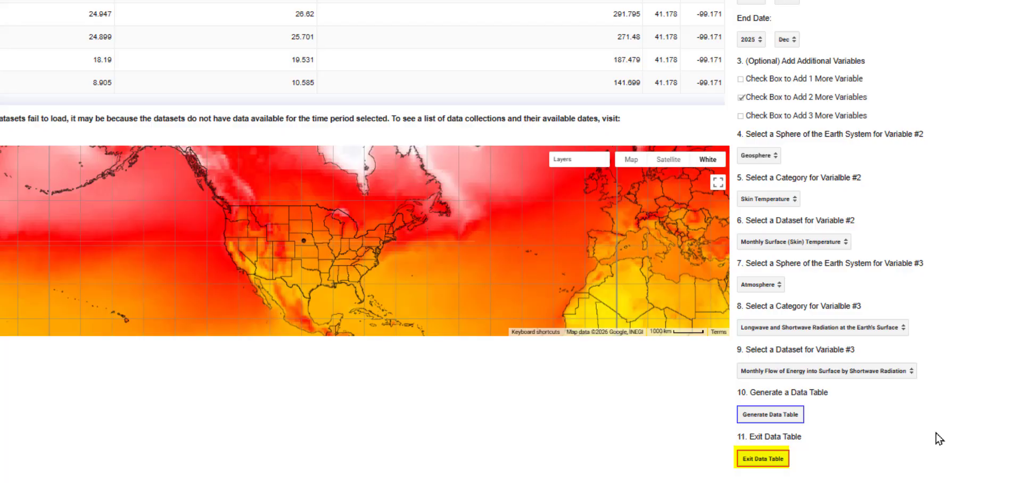
left_click(769, 461)
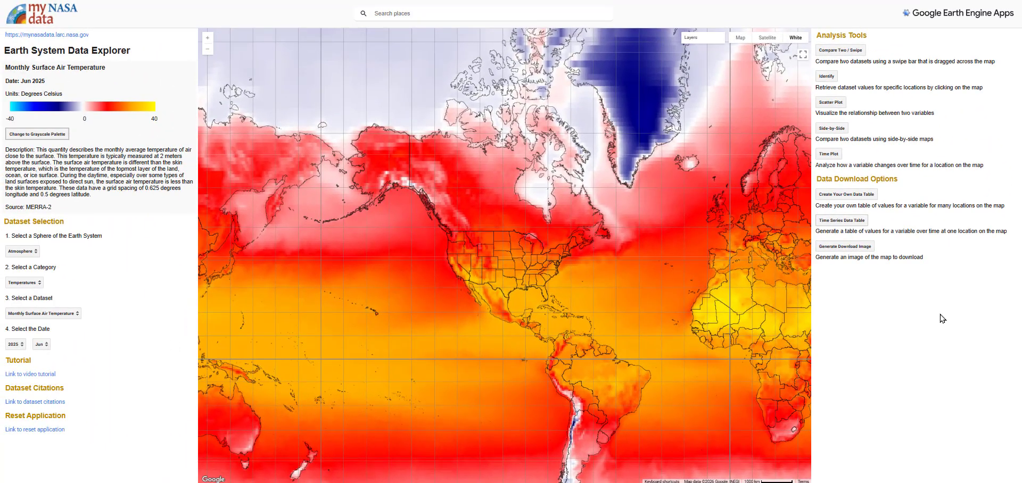